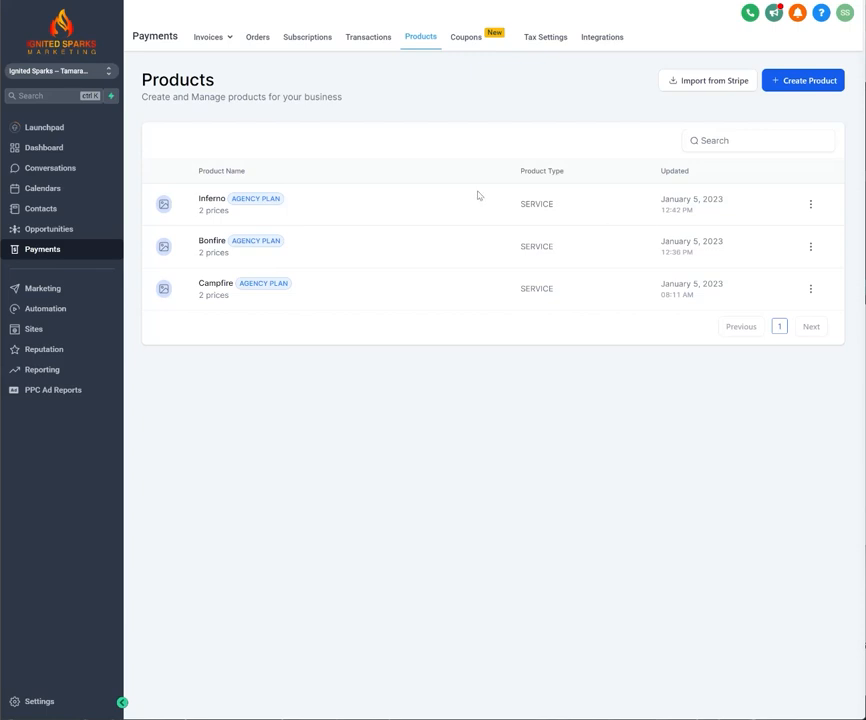
{"action": "left_click", "coordinate": [715, 82]}
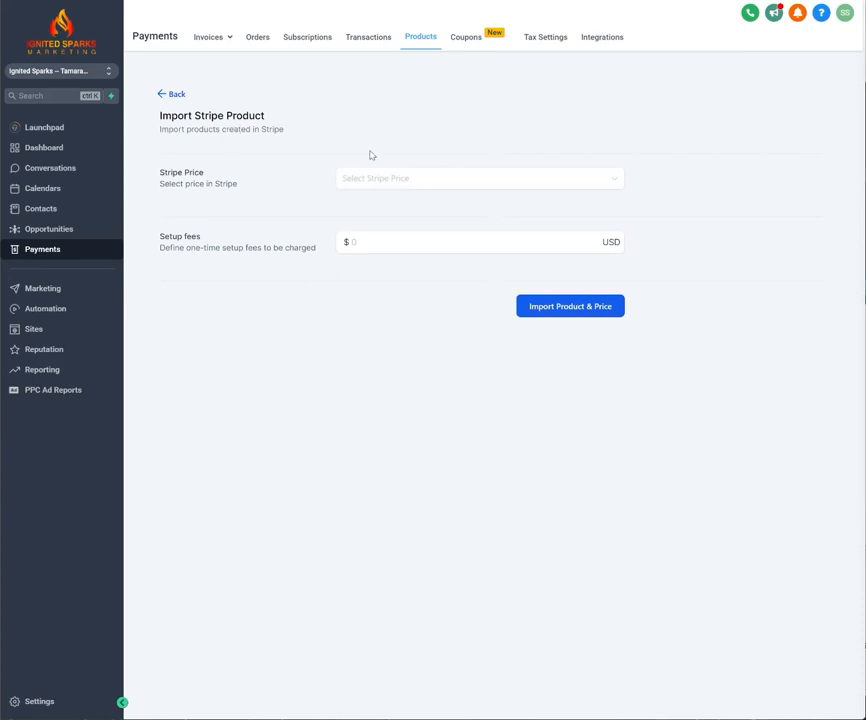
{"action": "left_click", "coordinate": [363, 242]}
{"action": "left_click", "coordinate": [380, 180]}
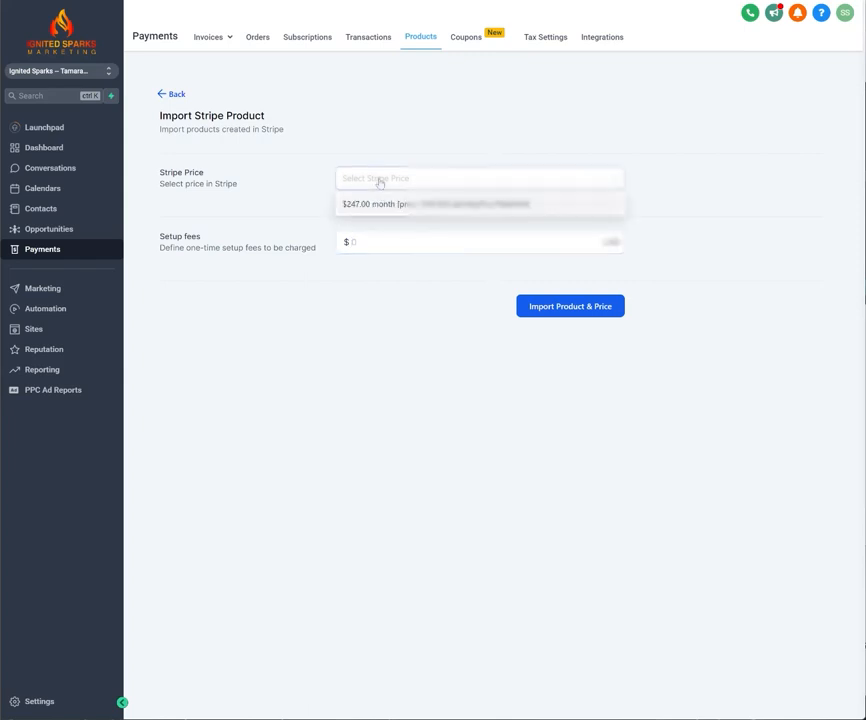
{"action": "left_click", "coordinate": [394, 205]}
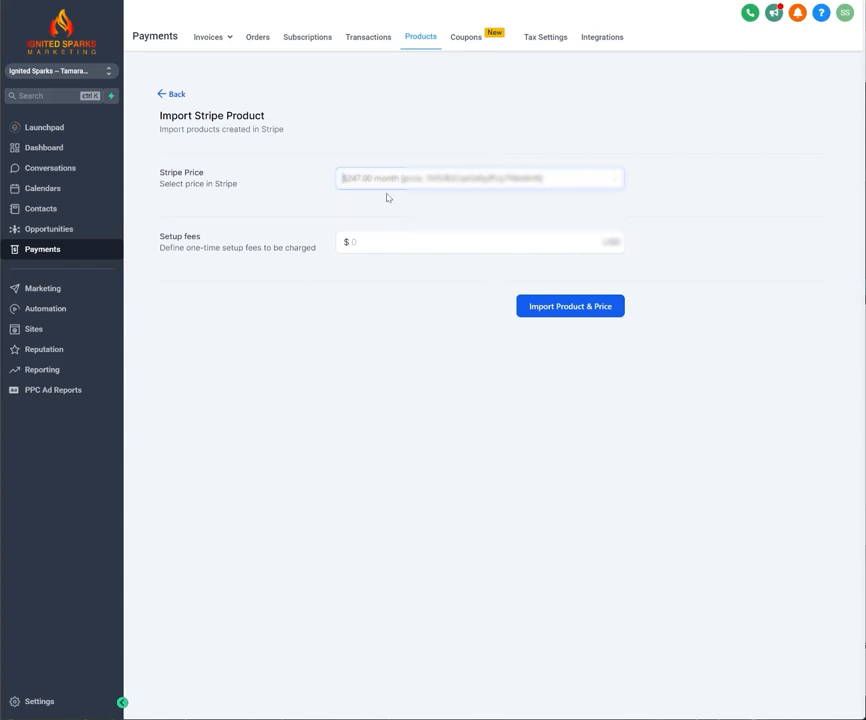
{"action": "left_click", "coordinate": [366, 243]}
{"action": "left_click", "coordinate": [396, 263]}
{"action": "left_click", "coordinate": [176, 95]}
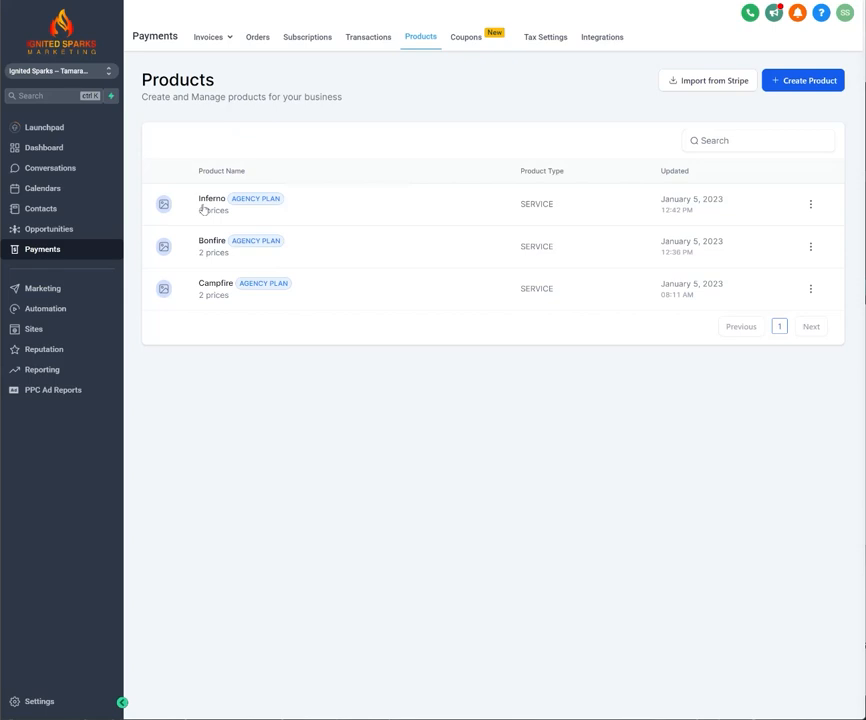
Try to set the setup fee of the Campfire product's $970.00 yearly price to 0 and save it.
{"action": "left_click", "coordinate": [217, 289]}
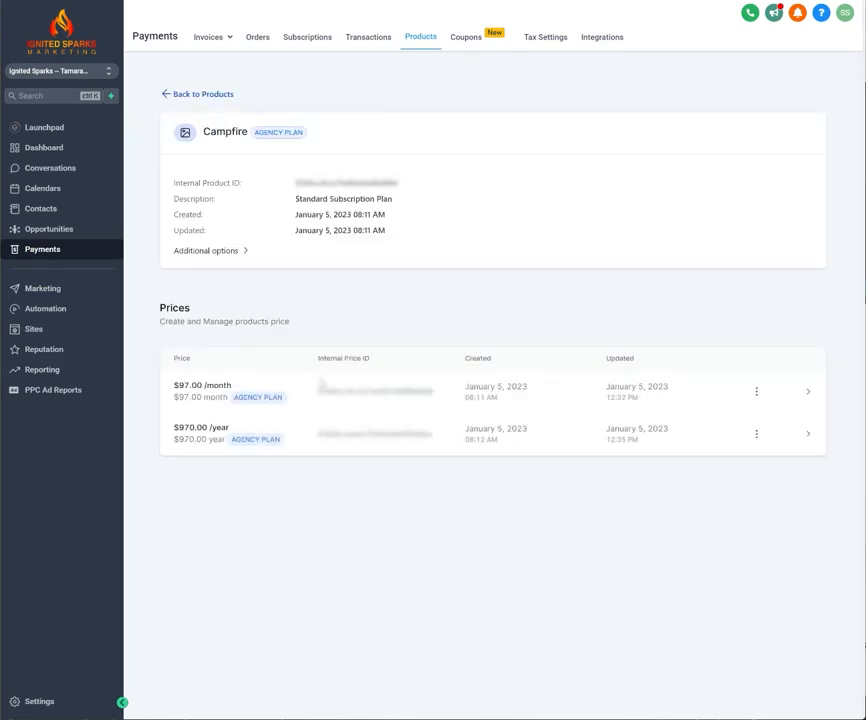
{"action": "left_click", "coordinate": [757, 435]}
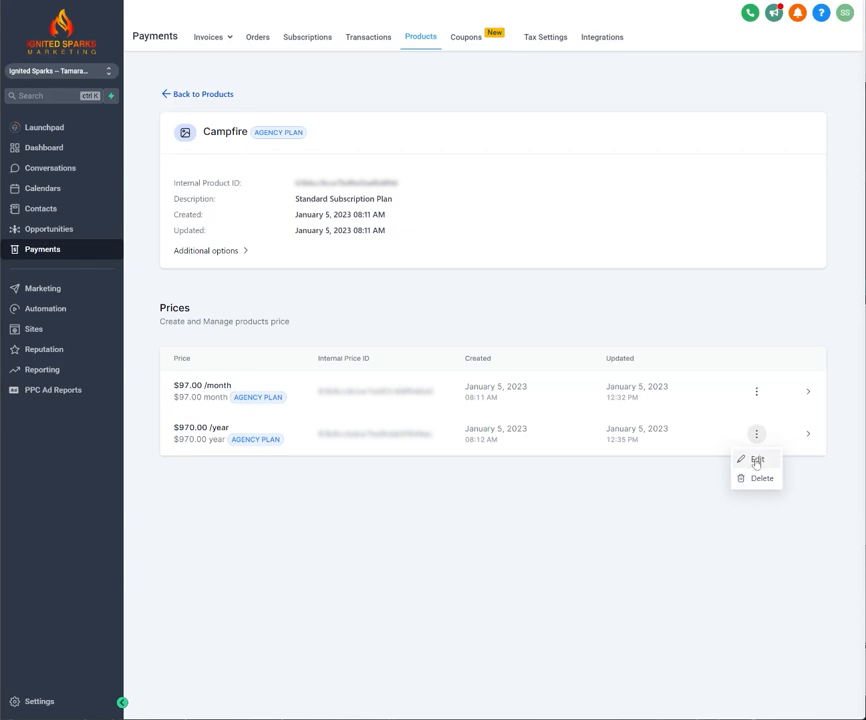
{"action": "left_click", "coordinate": [757, 460]}
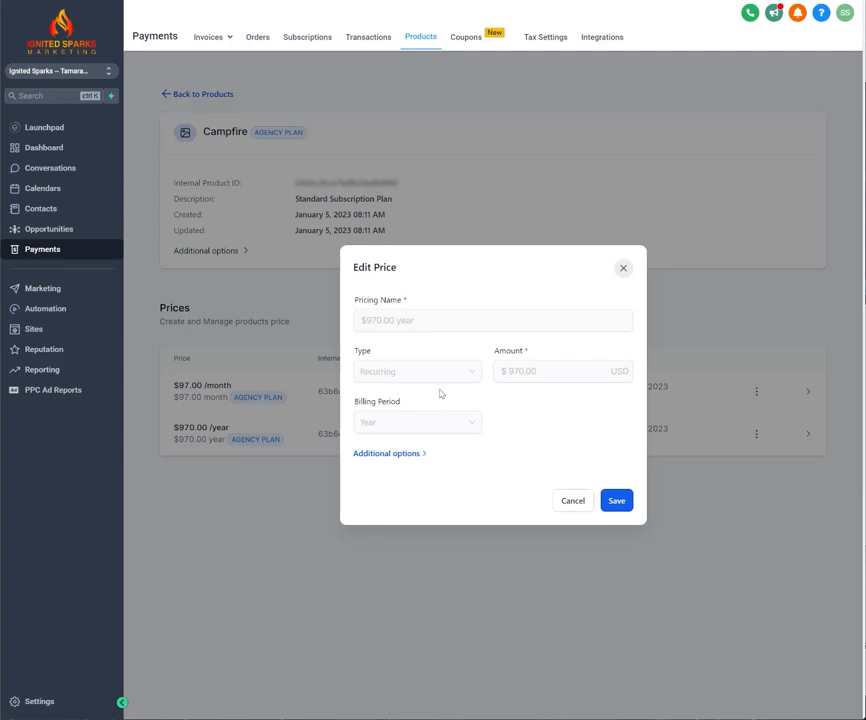
{"action": "left_click", "coordinate": [408, 455]}
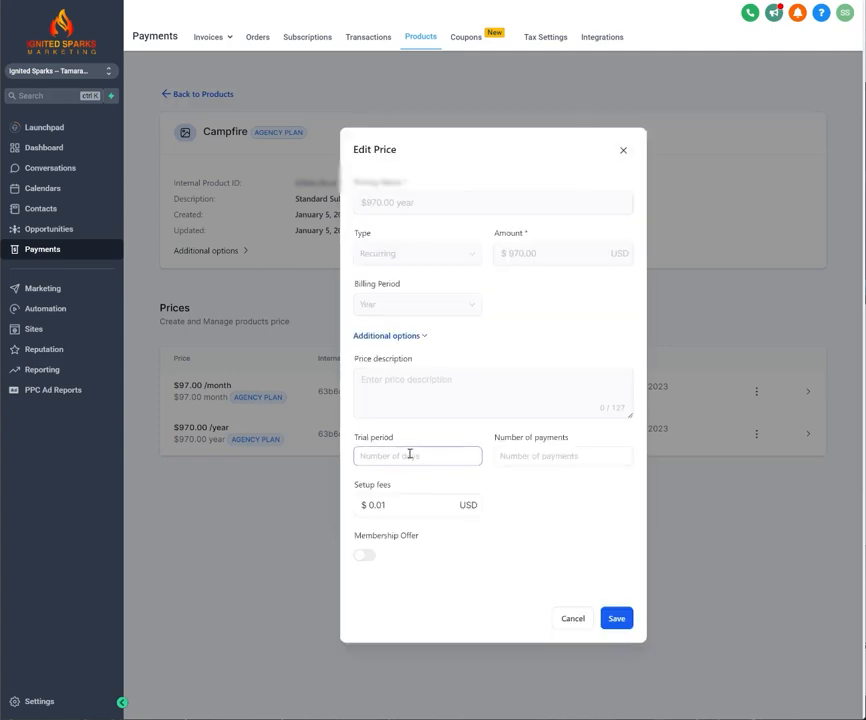
{"action": "left_click", "coordinate": [389, 501]}
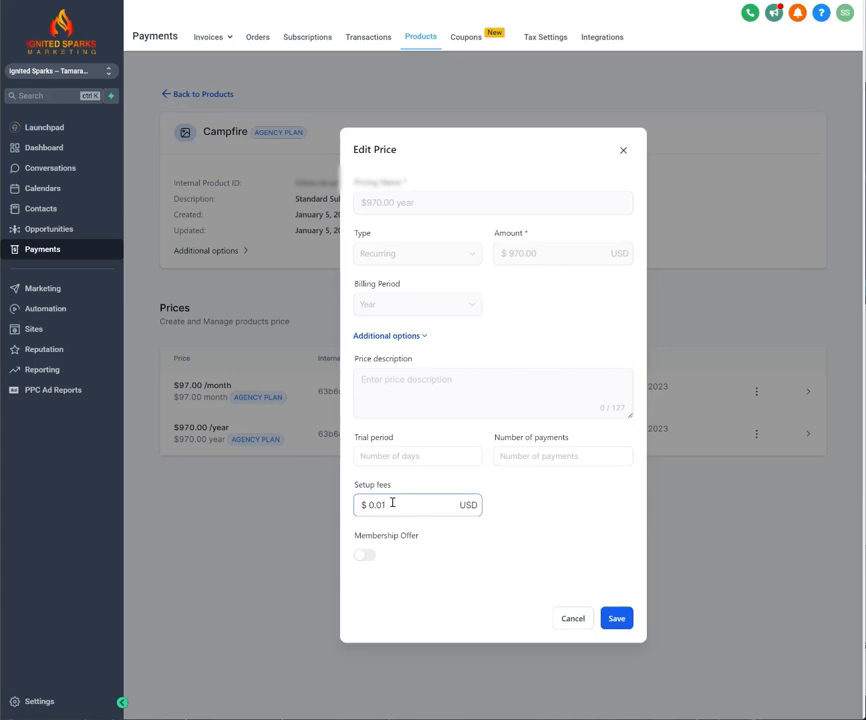
{"action": "left_click_drag", "start_coordinate": [392, 503], "coordinate": [340, 516]}
{"action": "type", "text": "0"}
{"action": "left_click", "coordinate": [616, 618]}
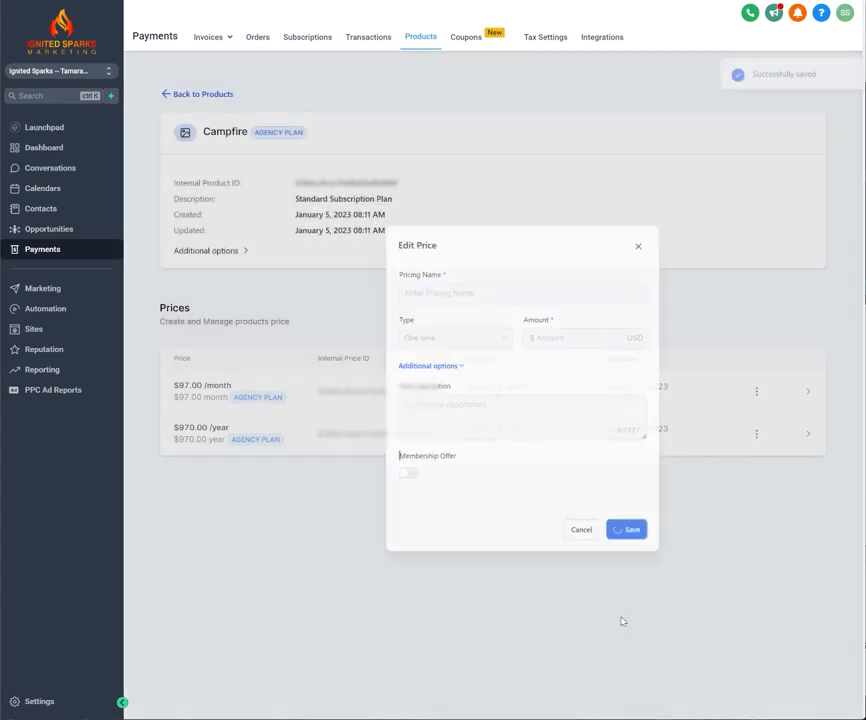
Check the saved setup fee in the additional options of Campfire's $970.00 yearly price, leaving without changes.
{"action": "left_click", "coordinate": [757, 434]}
{"action": "left_click", "coordinate": [759, 461]}
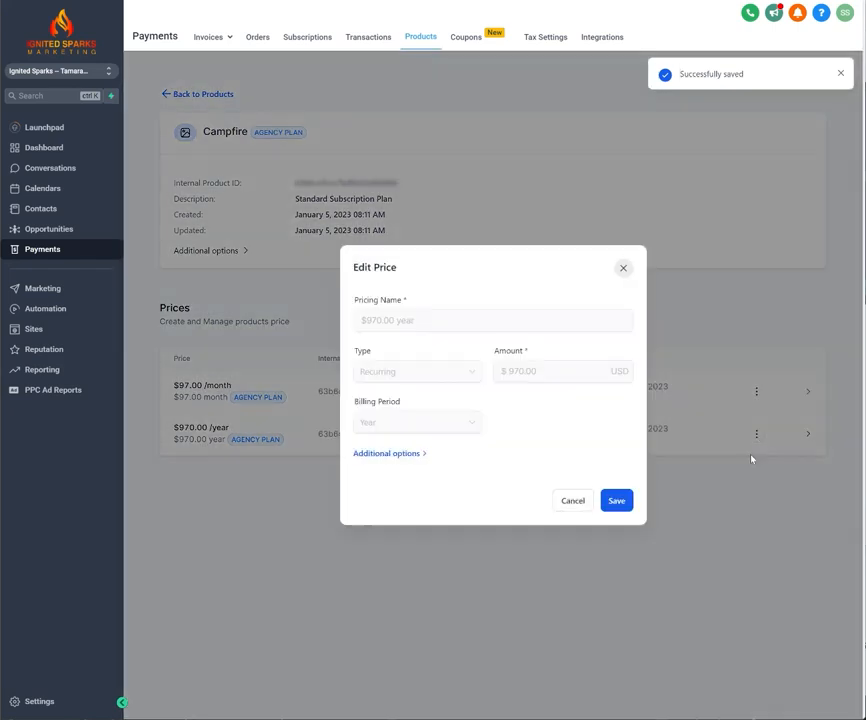
{"action": "left_click", "coordinate": [406, 455]}
{"action": "left_click", "coordinate": [362, 505]}
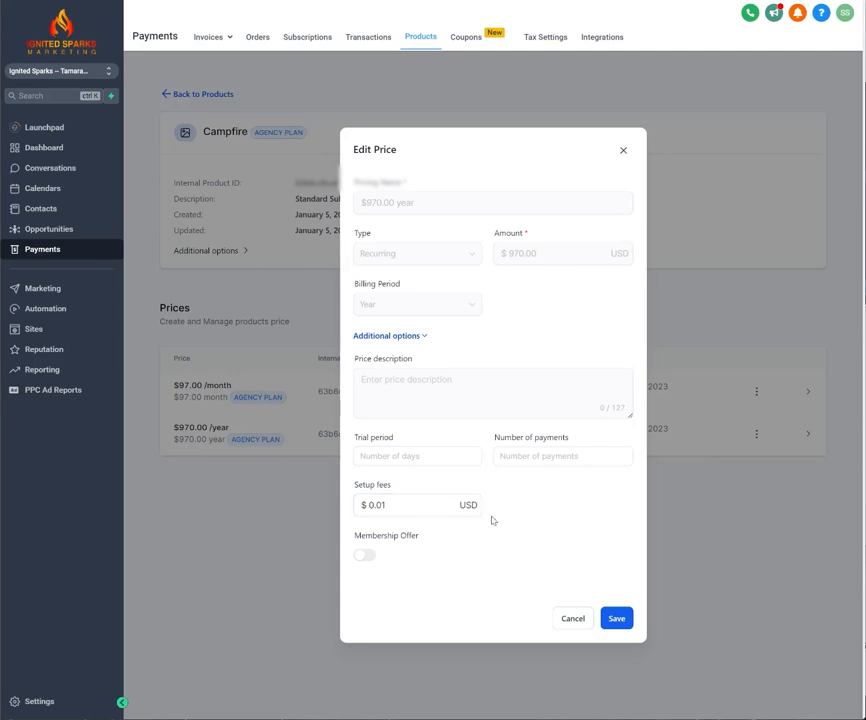
{"action": "left_click", "coordinate": [570, 620]}
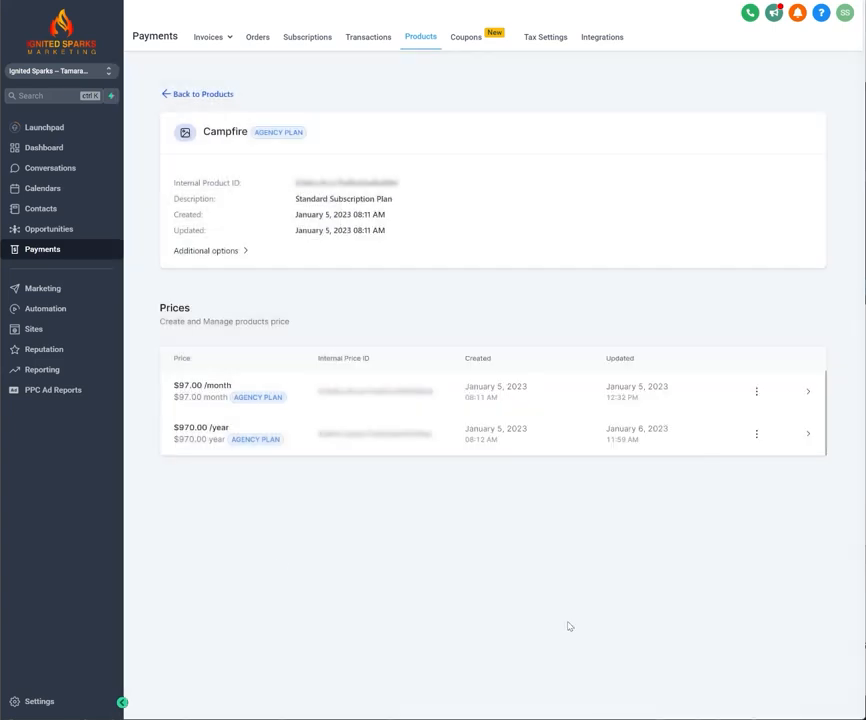
Examine the setup fee in the additional options of the Inferno product's $4,970.00 yearly price without changing it.
{"action": "left_click", "coordinate": [188, 94]}
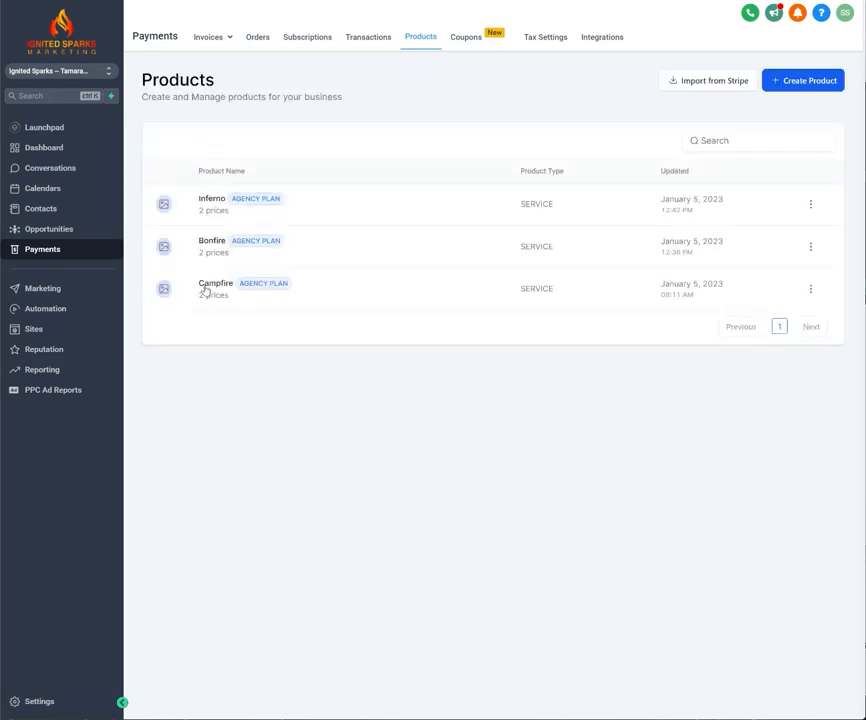
{"action": "left_click", "coordinate": [211, 201]}
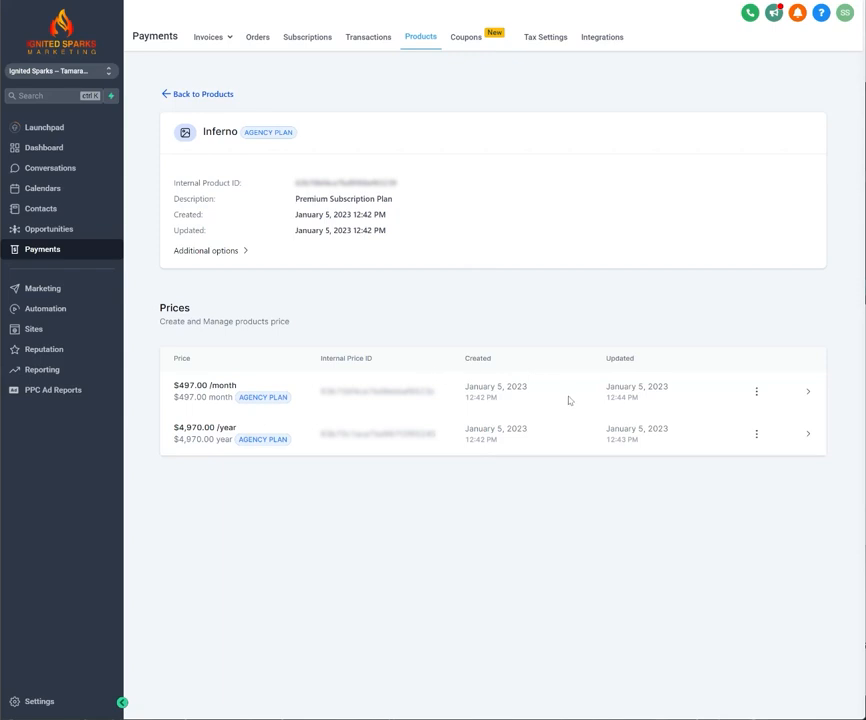
{"action": "left_click", "coordinate": [758, 437]}
{"action": "left_click", "coordinate": [758, 463]}
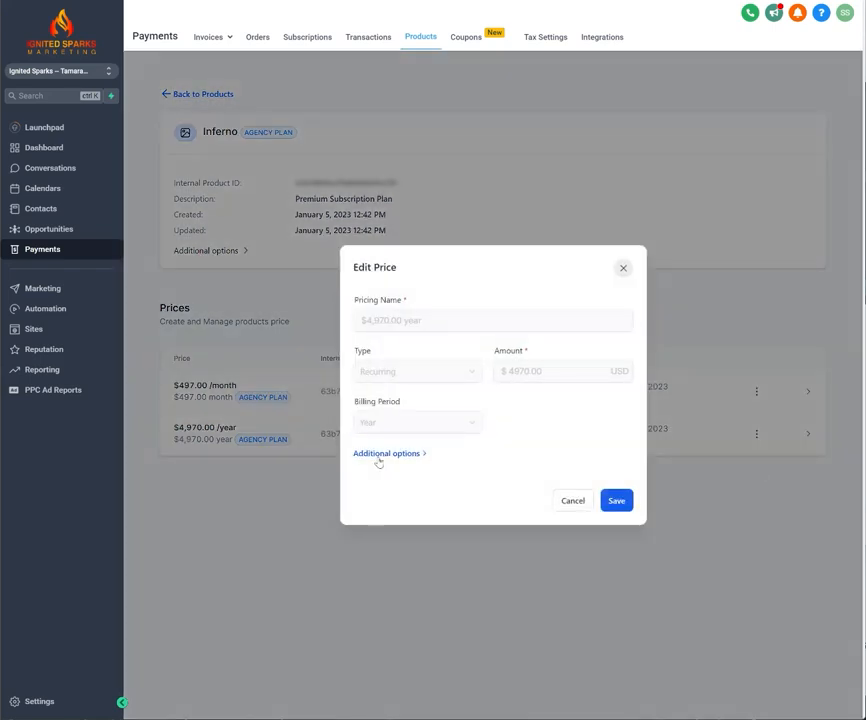
{"action": "left_click", "coordinate": [382, 456]}
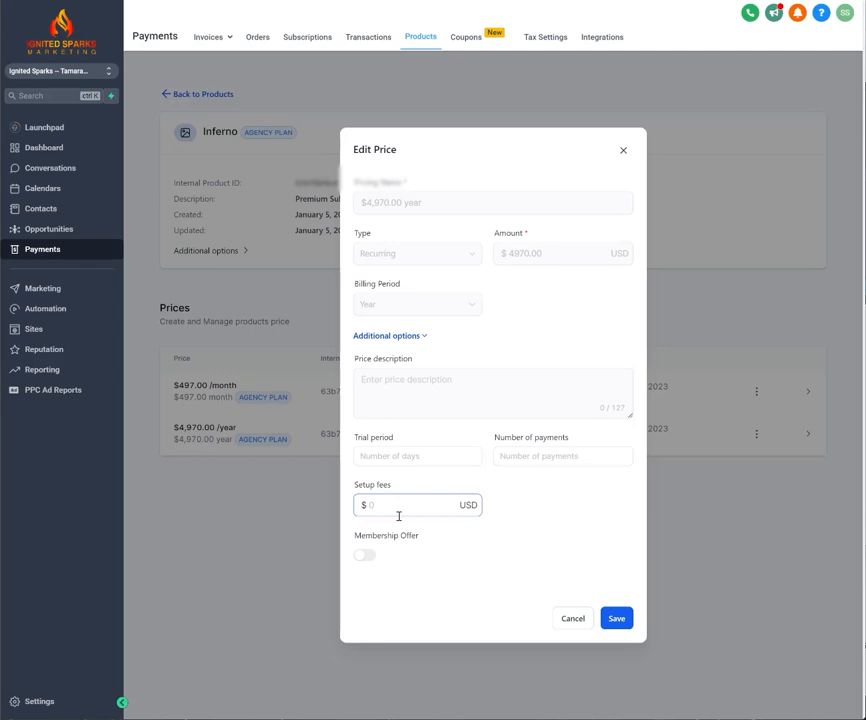
{"action": "left_click", "coordinate": [578, 620]}
{"action": "left_click", "coordinate": [395, 505]}
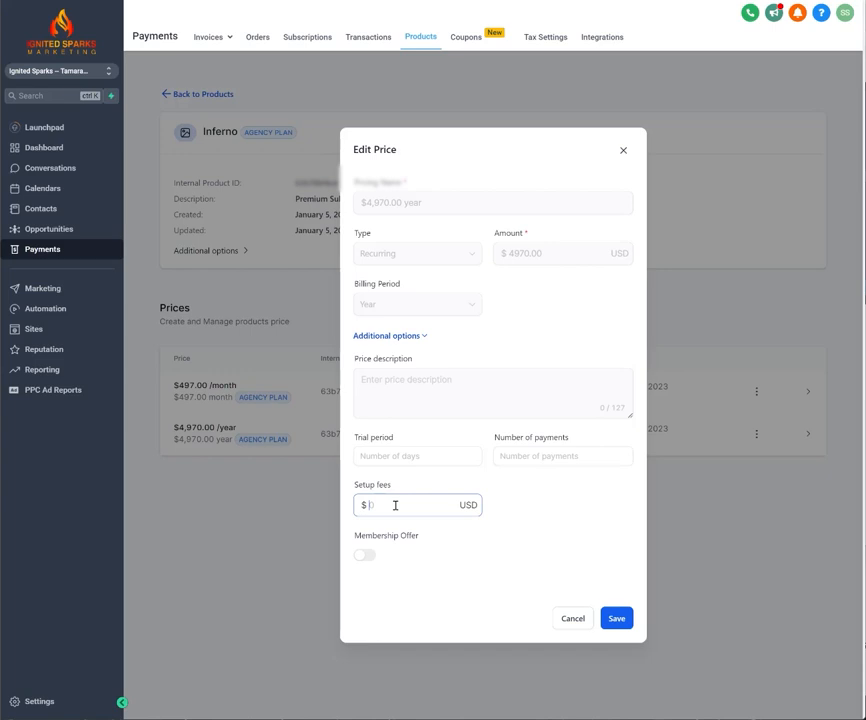
{"action": "left_click", "coordinate": [564, 620]}
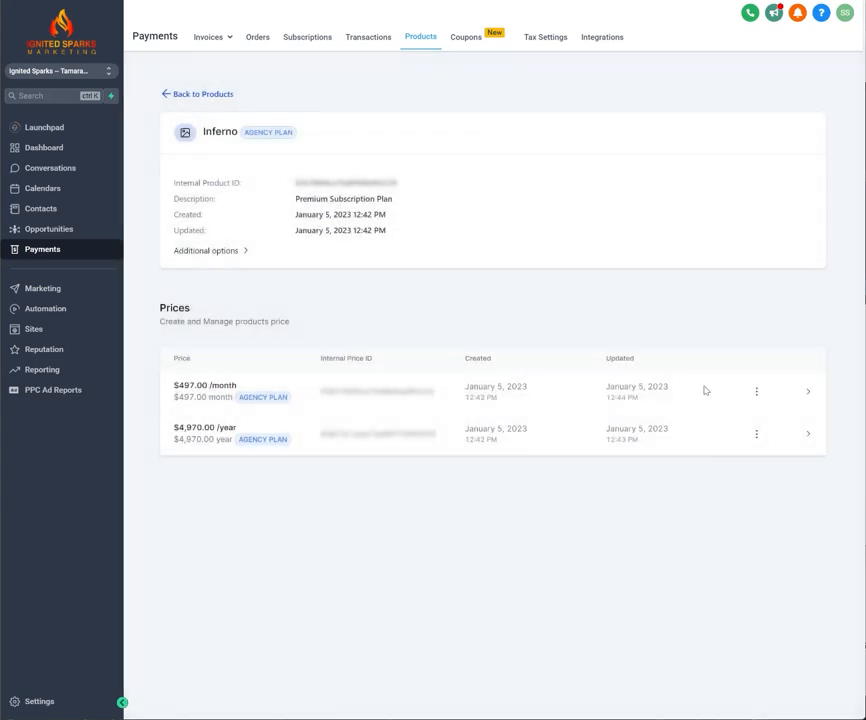
Examine the trial period and setup fee of Inferno's $497.00 monthly price without changing them.
{"action": "left_click", "coordinate": [756, 392]}
{"action": "left_click", "coordinate": [752, 413]}
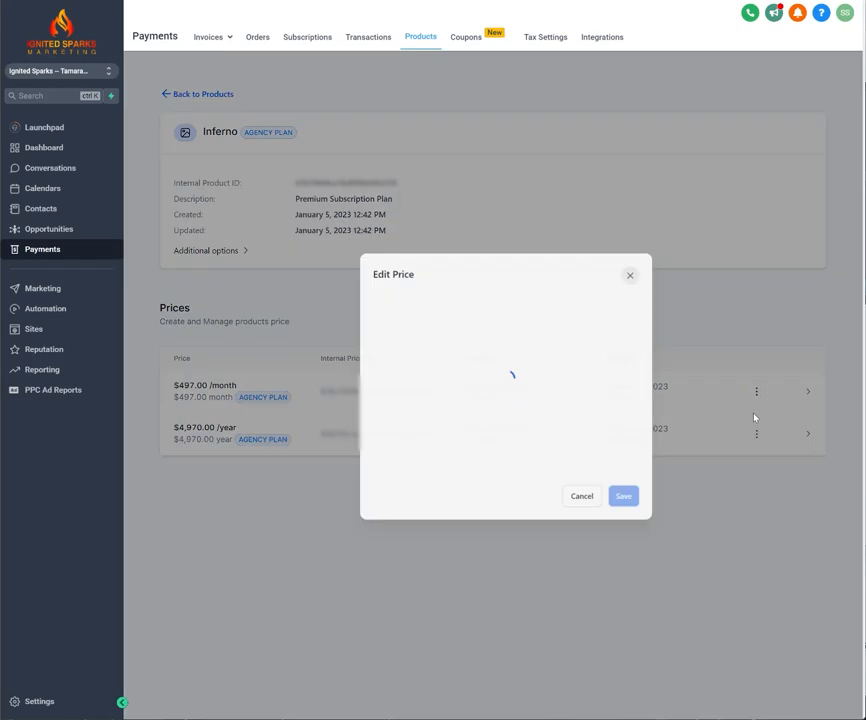
{"action": "left_click", "coordinate": [385, 454]}
{"action": "left_click", "coordinate": [391, 504]}
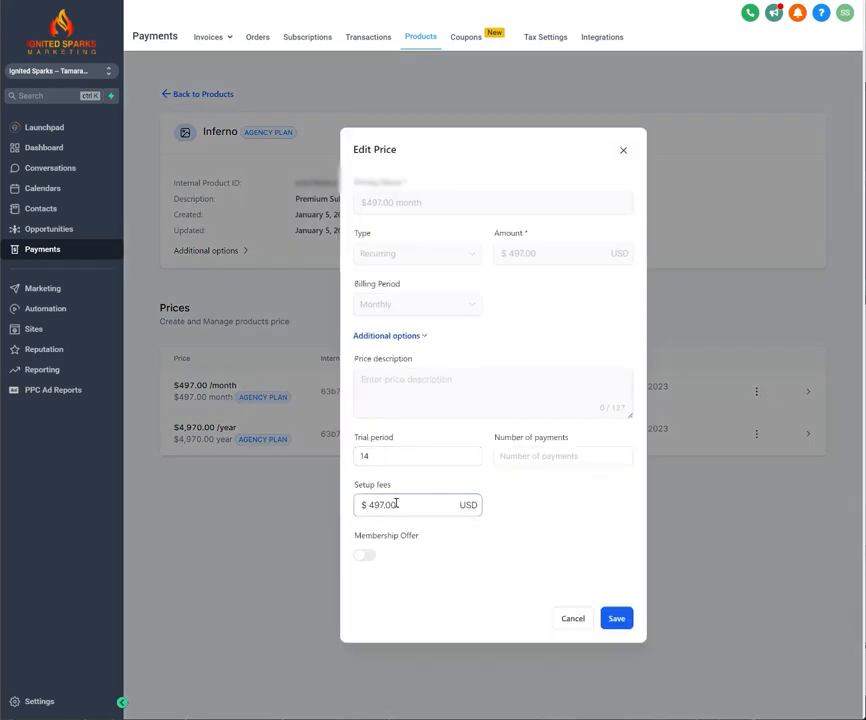
{"action": "left_click", "coordinate": [468, 530]}
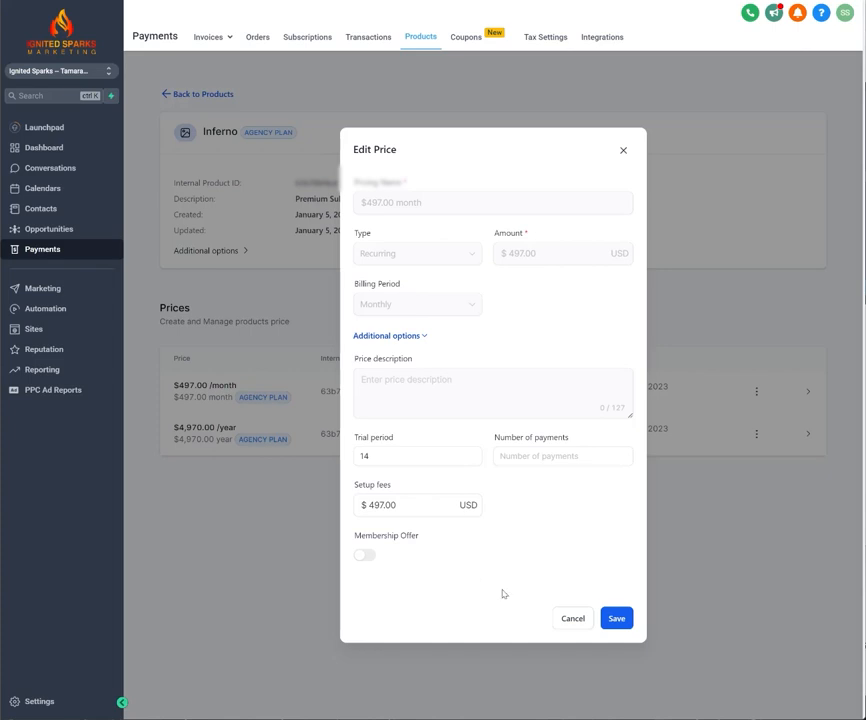
{"action": "left_click", "coordinate": [578, 622]}
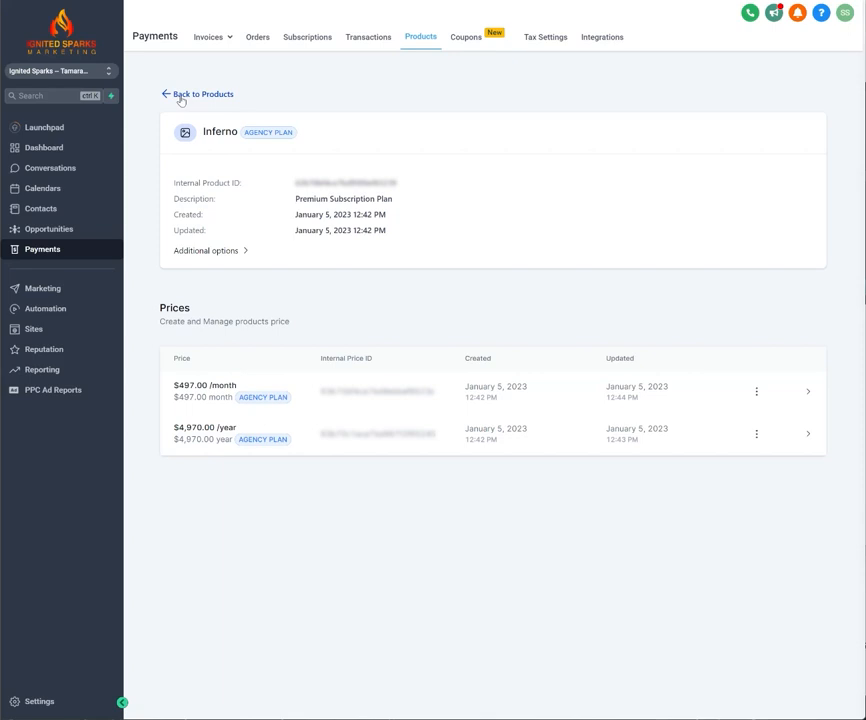
Delete the Campfire product from the products list.
{"action": "left_click", "coordinate": [189, 95]}
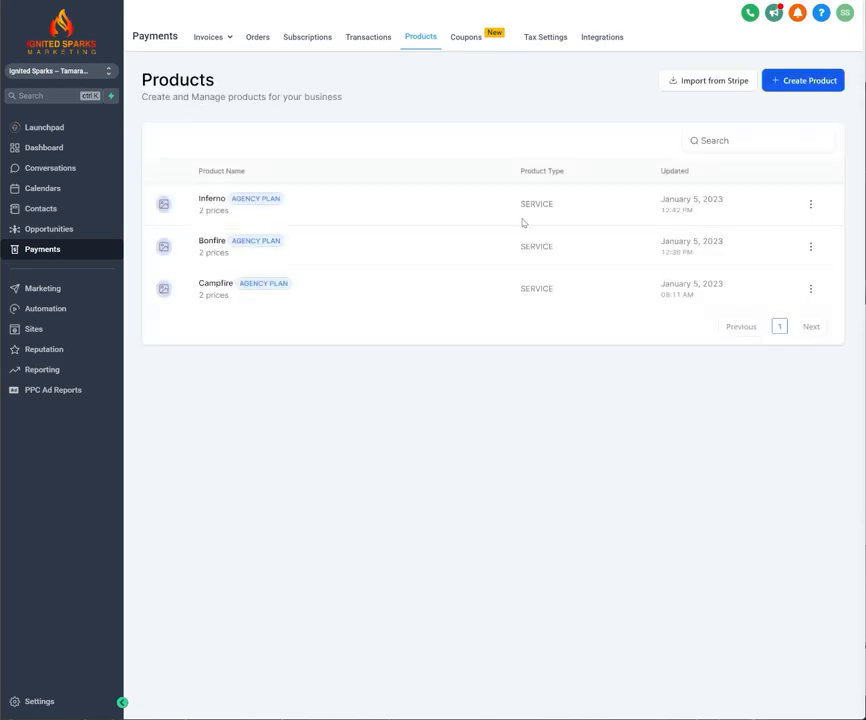
{"action": "left_click", "coordinate": [810, 291]}
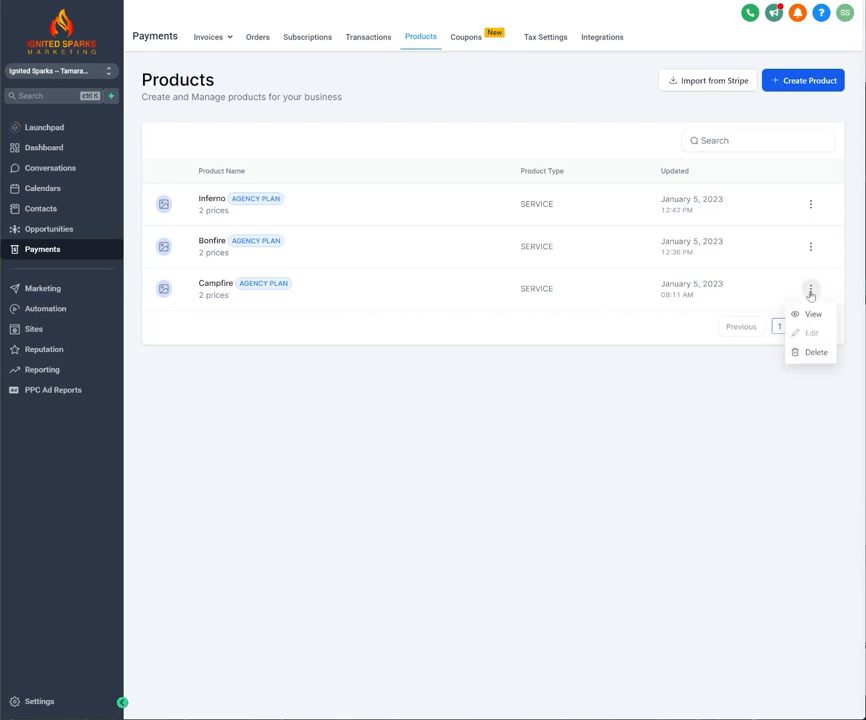
{"action": "left_click", "coordinate": [817, 357]}
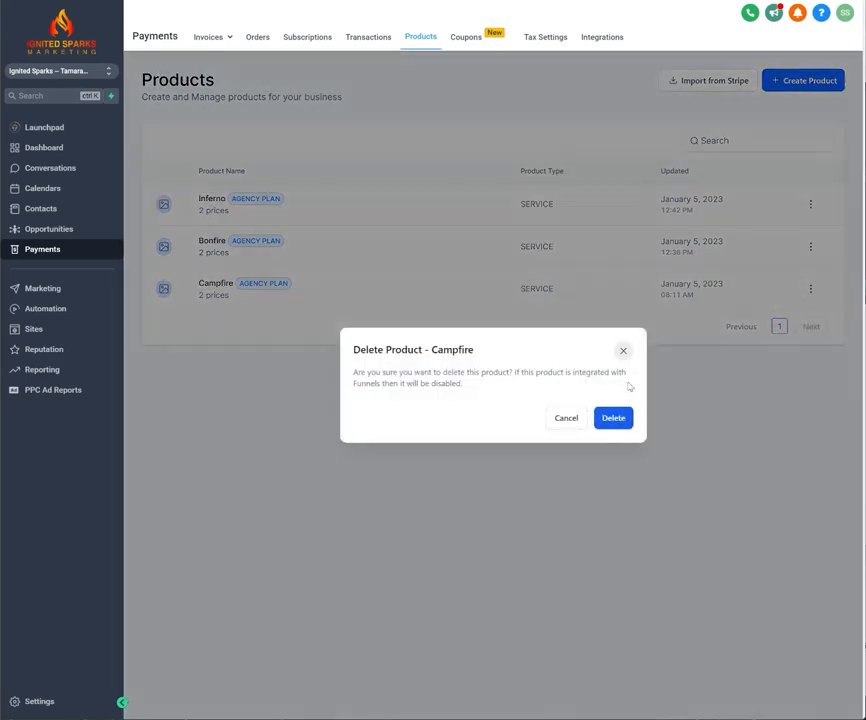
{"action": "left_click", "coordinate": [611, 421]}
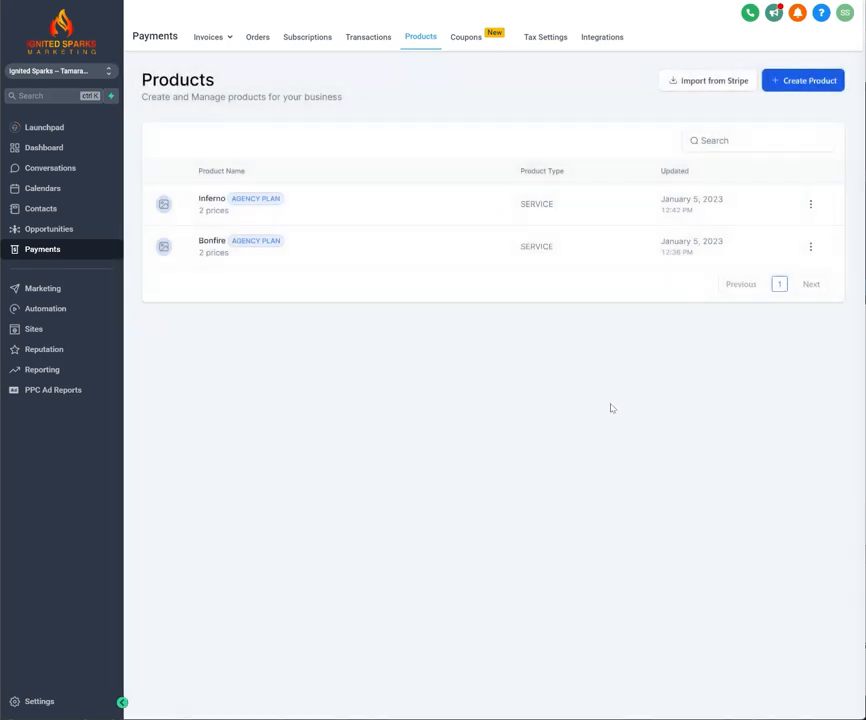
Import the $970.00 yearly agency plan price from Stripe, leaving the setup fee empty.
{"action": "left_click", "coordinate": [711, 83]}
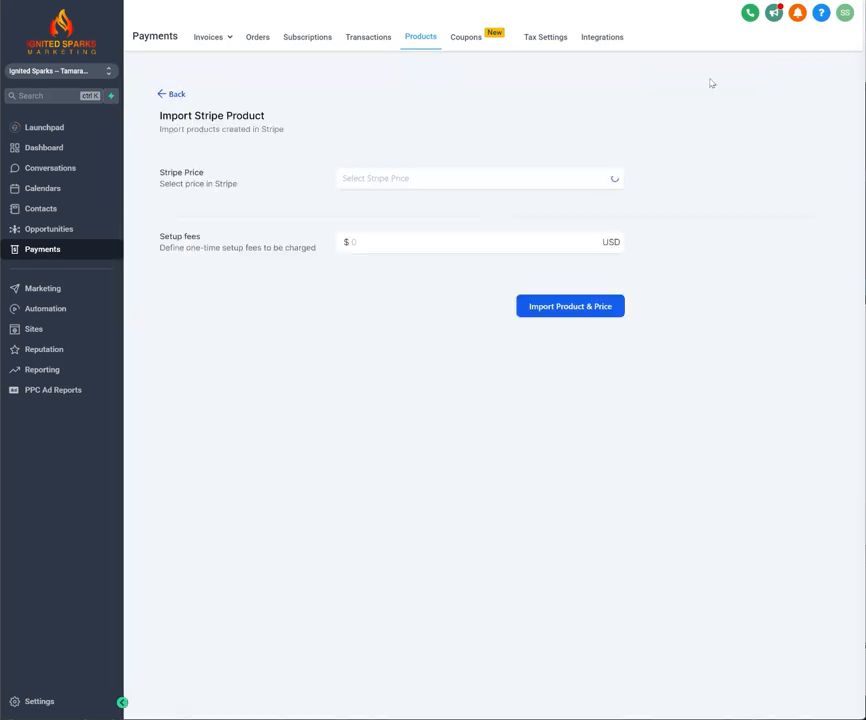
{"action": "left_click", "coordinate": [405, 180]}
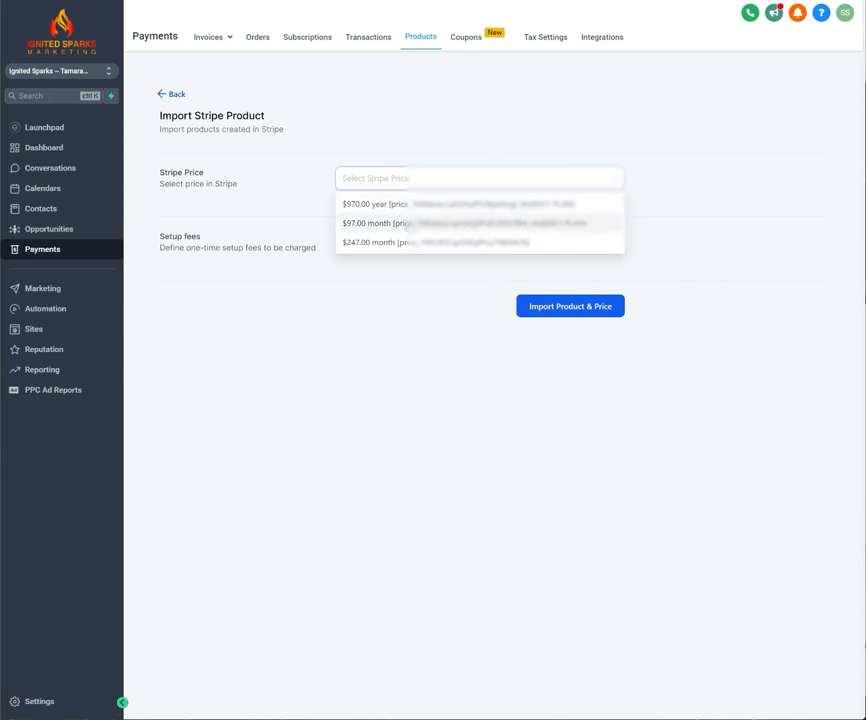
{"action": "left_click", "coordinate": [409, 205]}
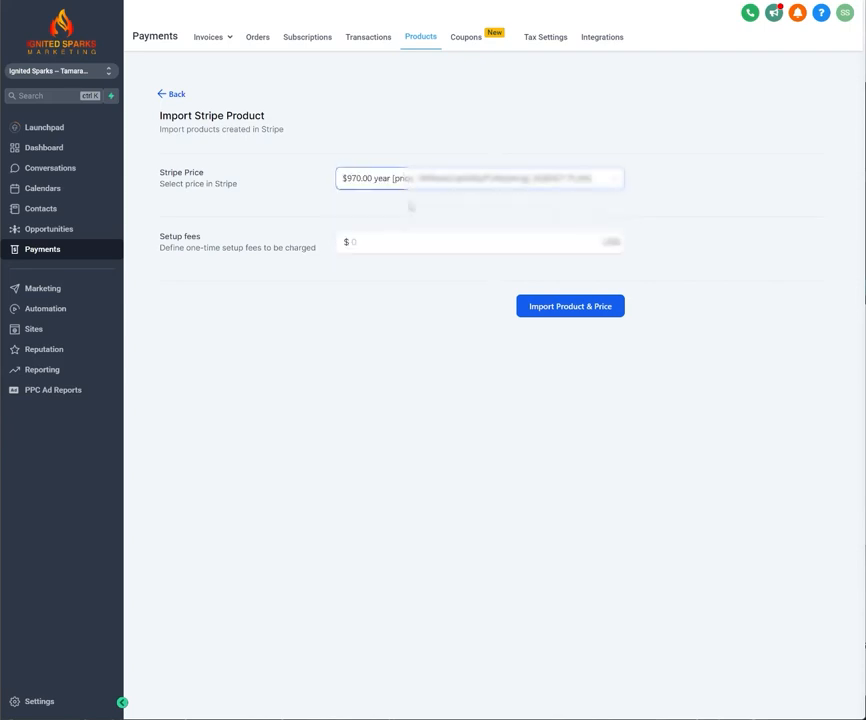
{"action": "left_click", "coordinate": [416, 182]}
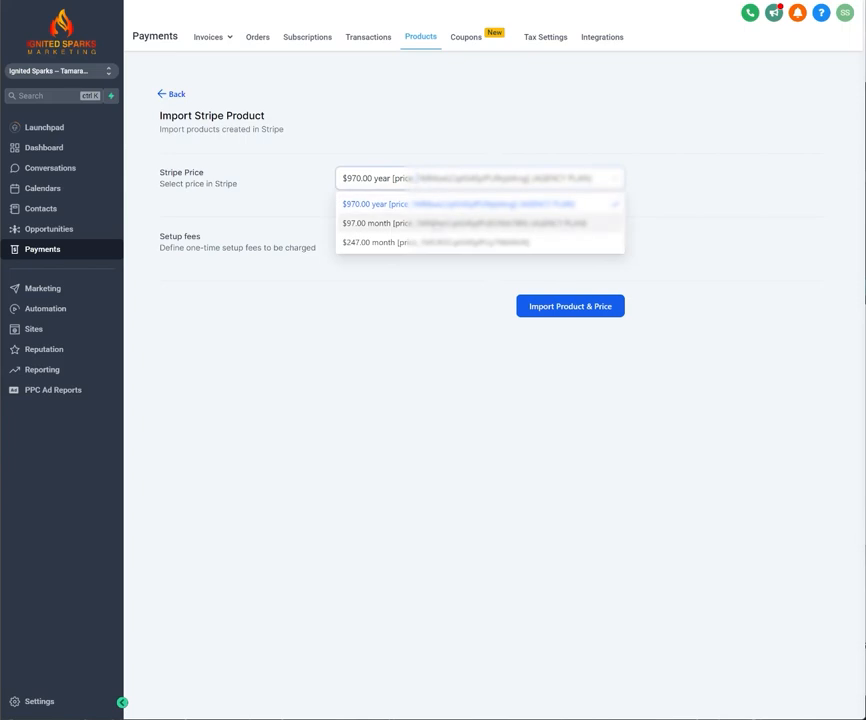
{"action": "left_click", "coordinate": [367, 205]}
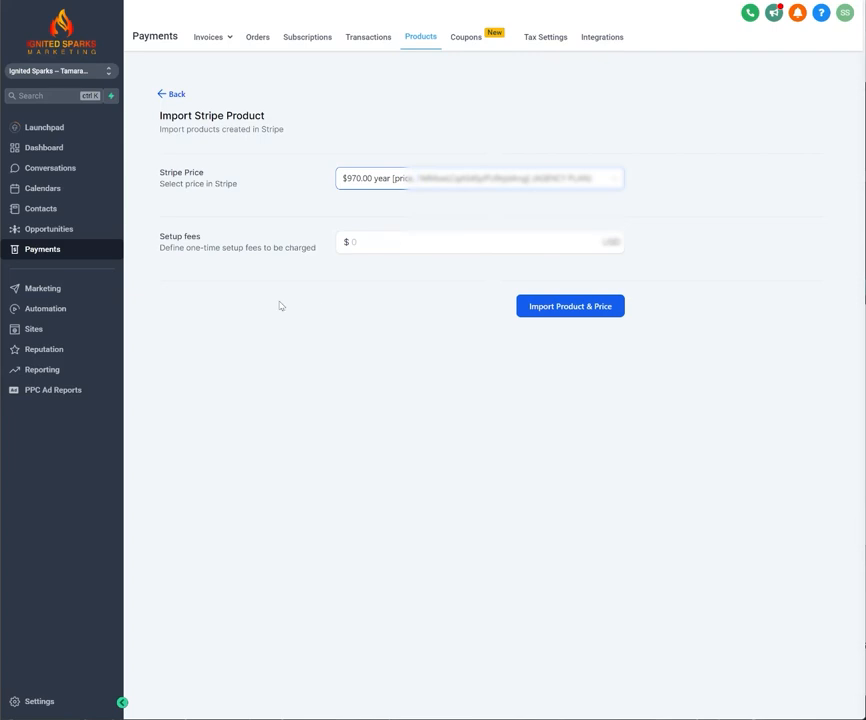
{"action": "left_click", "coordinate": [576, 306]}
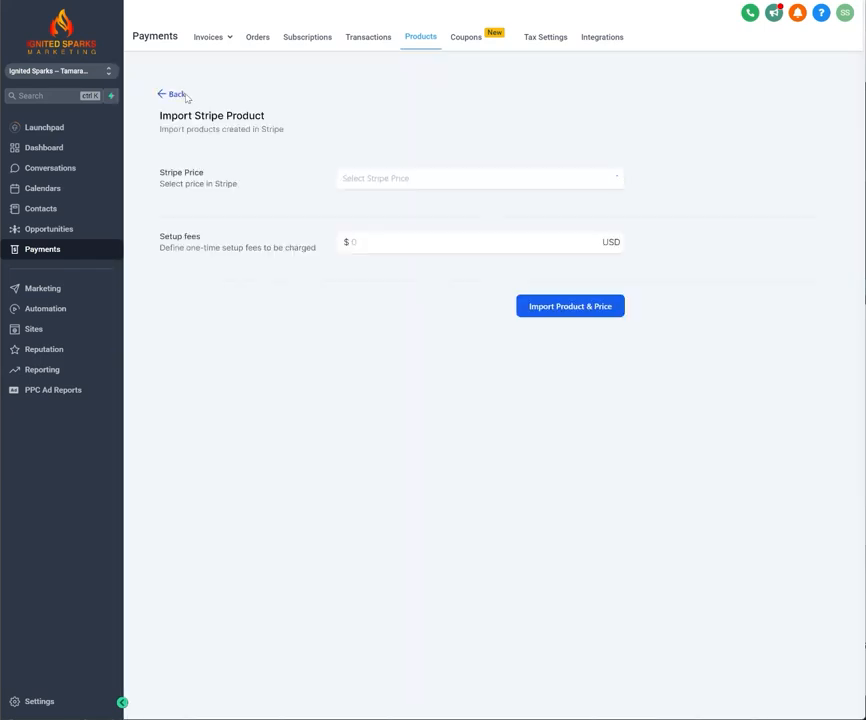
Import the $97.00 monthly agency plan price from Stripe with no setup fee.
{"action": "left_click", "coordinate": [390, 179]}
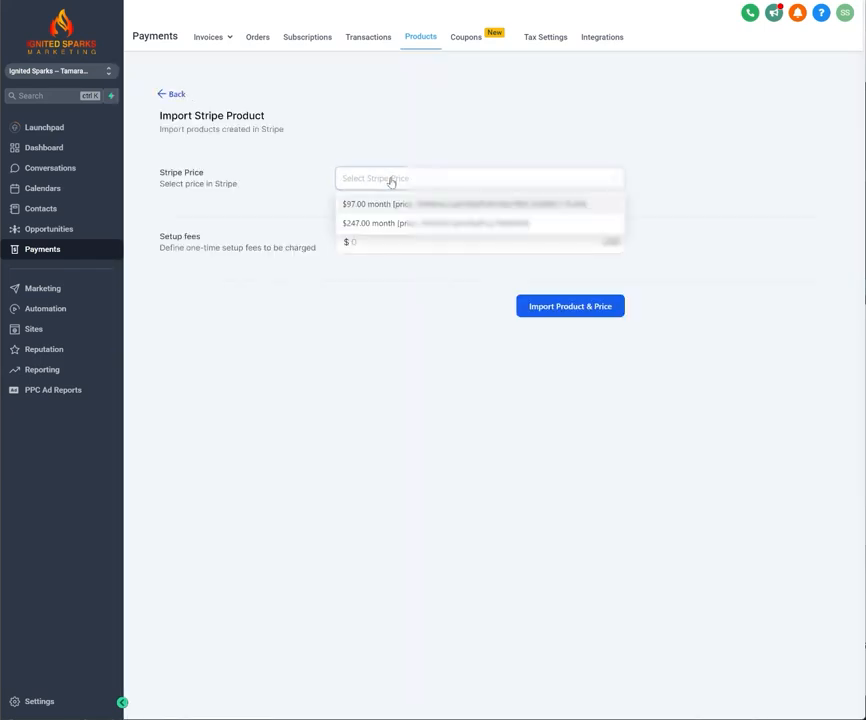
{"action": "left_click", "coordinate": [381, 204]}
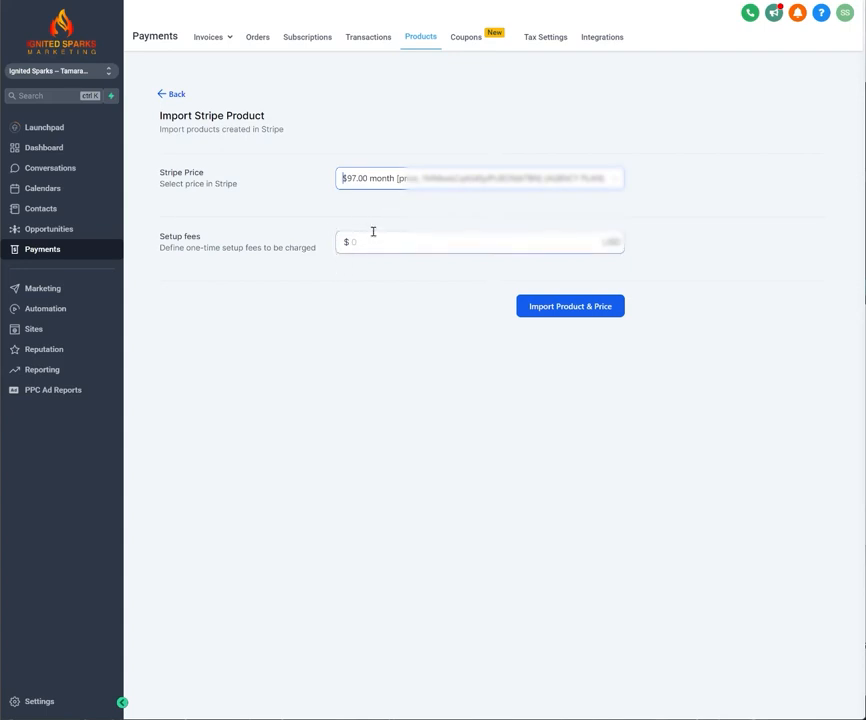
{"action": "left_click", "coordinate": [572, 310]}
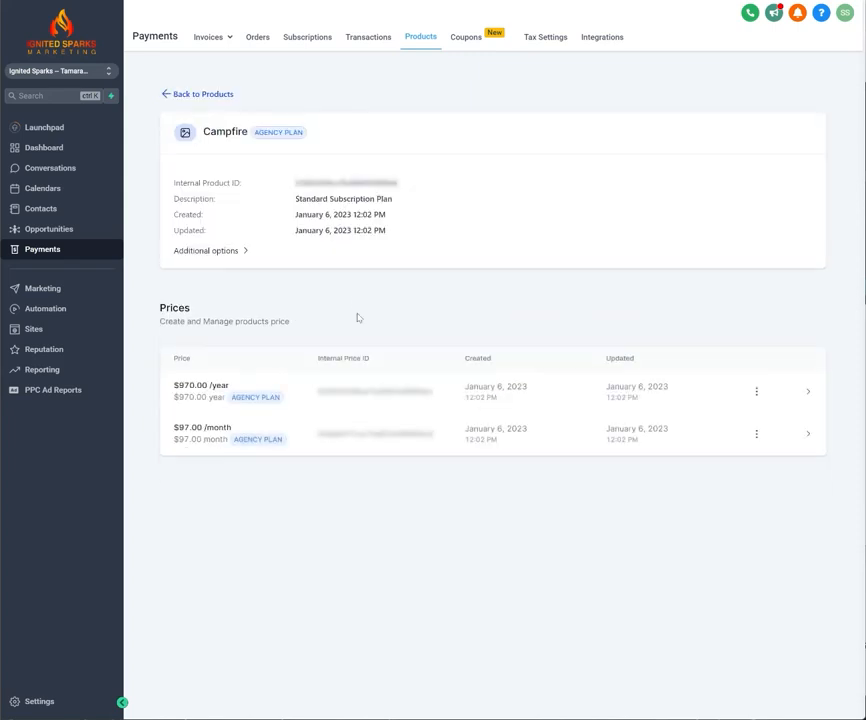
Set the trial period of Campfire's $970.00 yearly price to 0 and save the price.
{"action": "left_click", "coordinate": [757, 395]}
{"action": "left_click", "coordinate": [760, 418]}
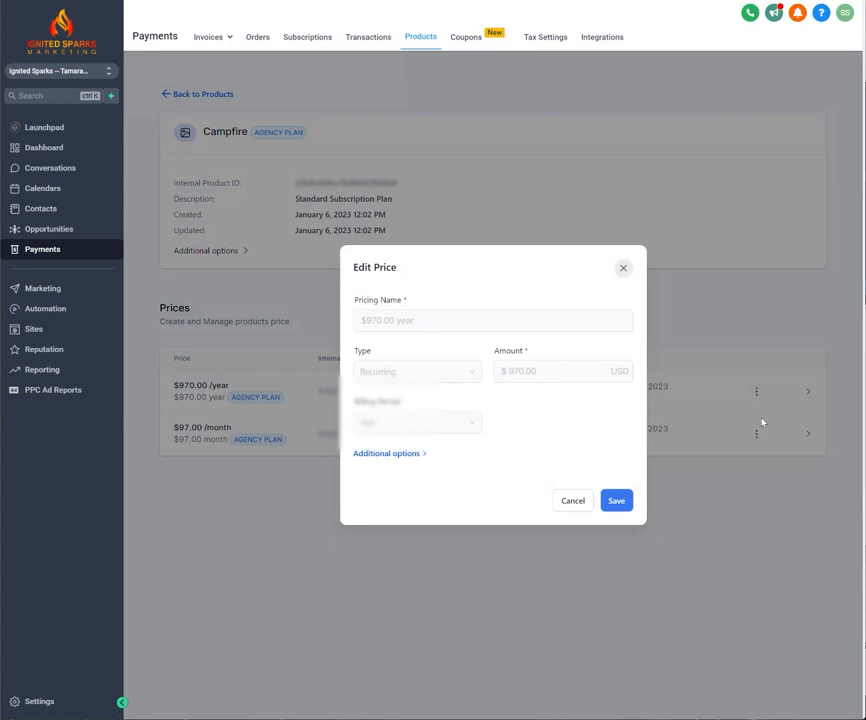
{"action": "left_click", "coordinate": [404, 455]}
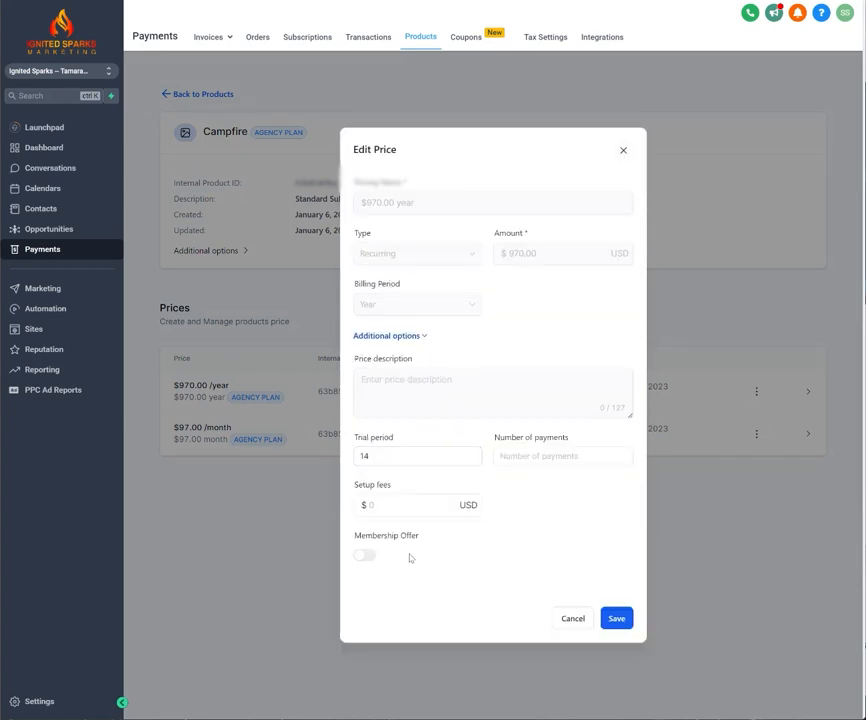
{"action": "left_click", "coordinate": [392, 507]}
{"action": "left_click_drag", "start_coordinate": [398, 458], "coordinate": [361, 458]}
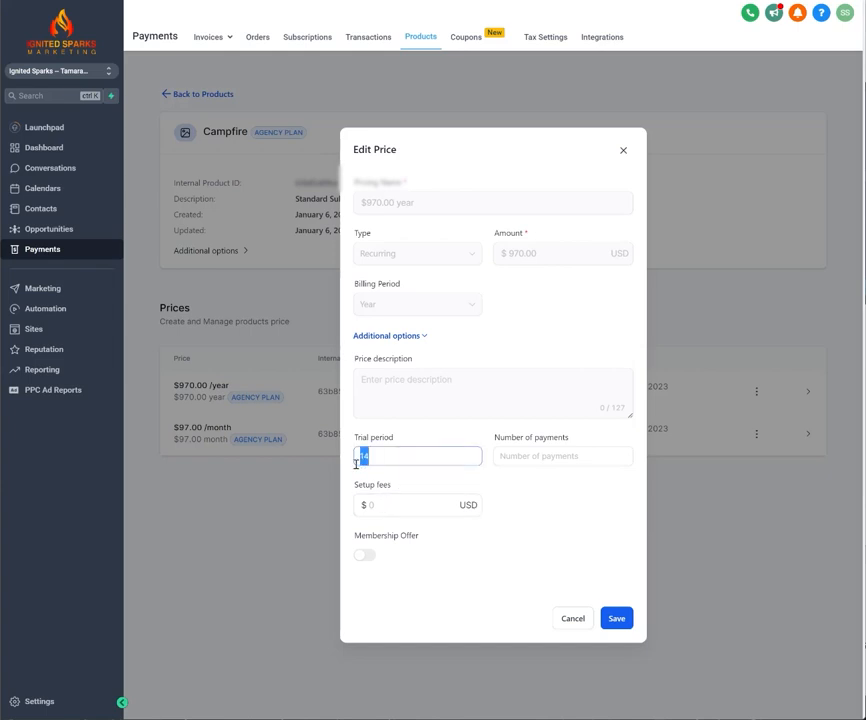
{"action": "type", "text": "0"}
{"action": "left_click", "coordinate": [616, 618]}
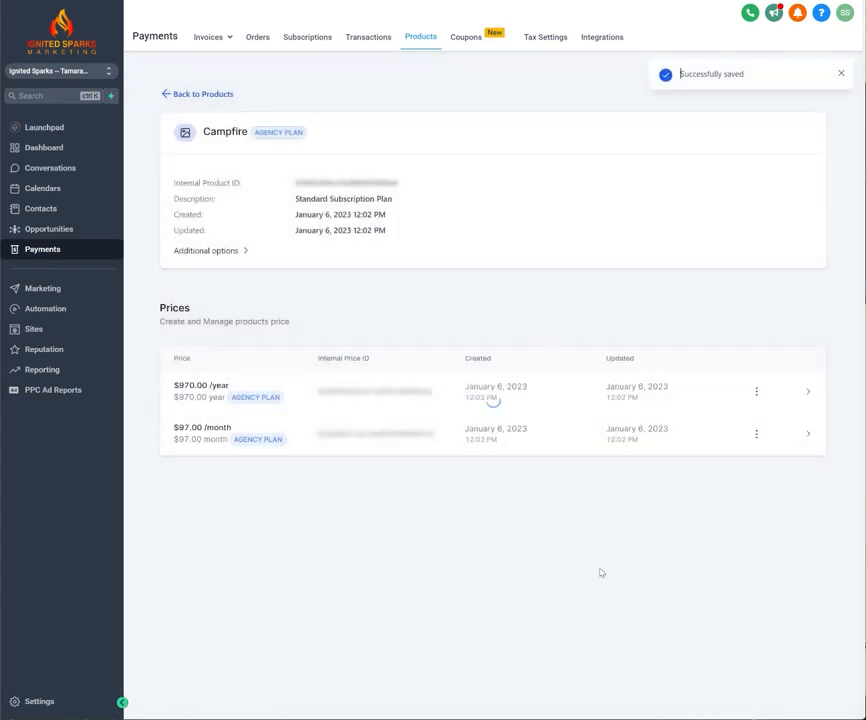
Set the setup fee of Campfire's $97.00 monthly price to $247.00 and save the price.
{"action": "left_click", "coordinate": [756, 434]}
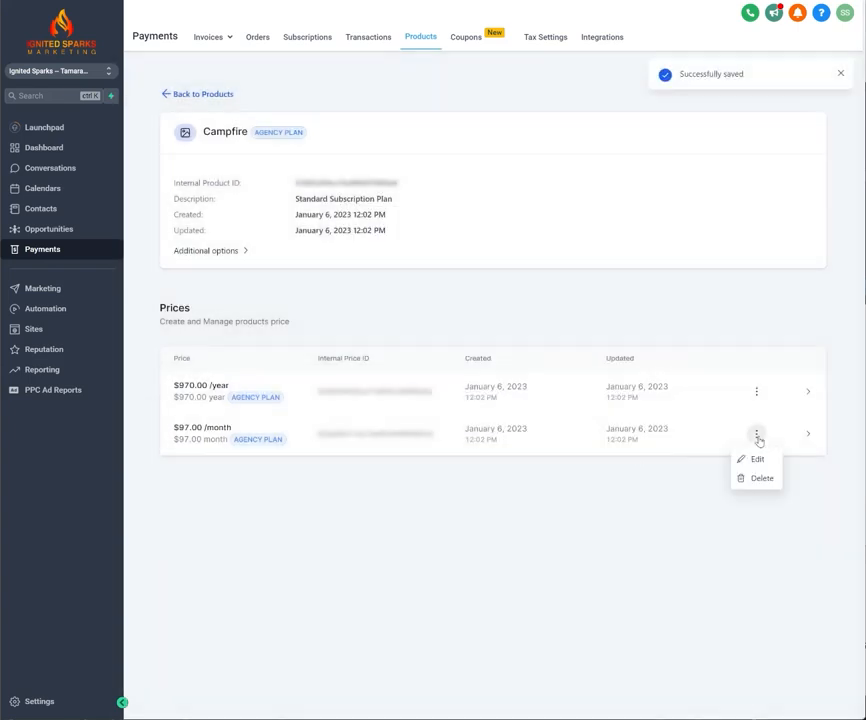
{"action": "left_click", "coordinate": [758, 461]}
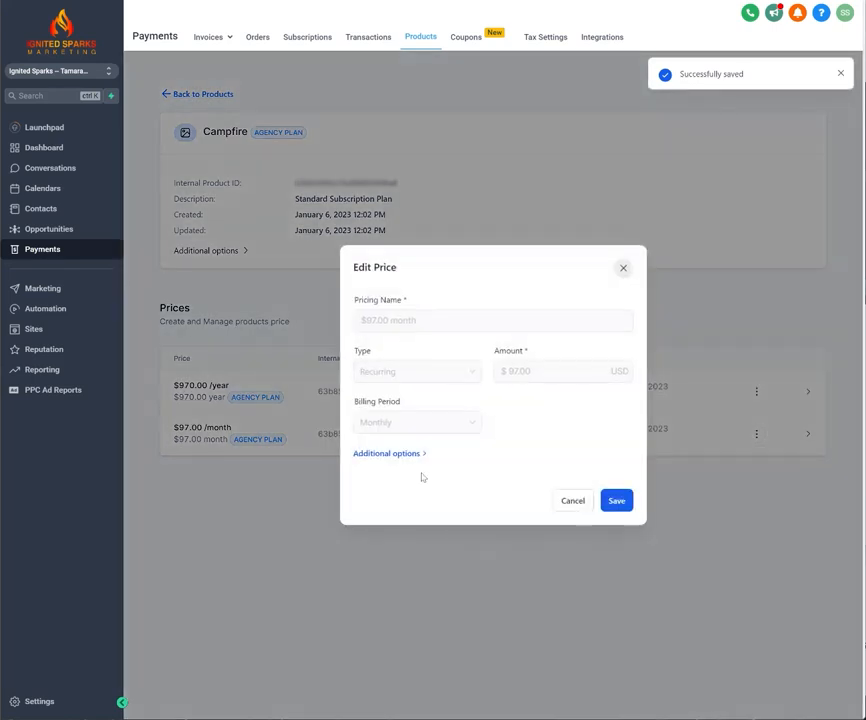
{"action": "left_click", "coordinate": [386, 453]}
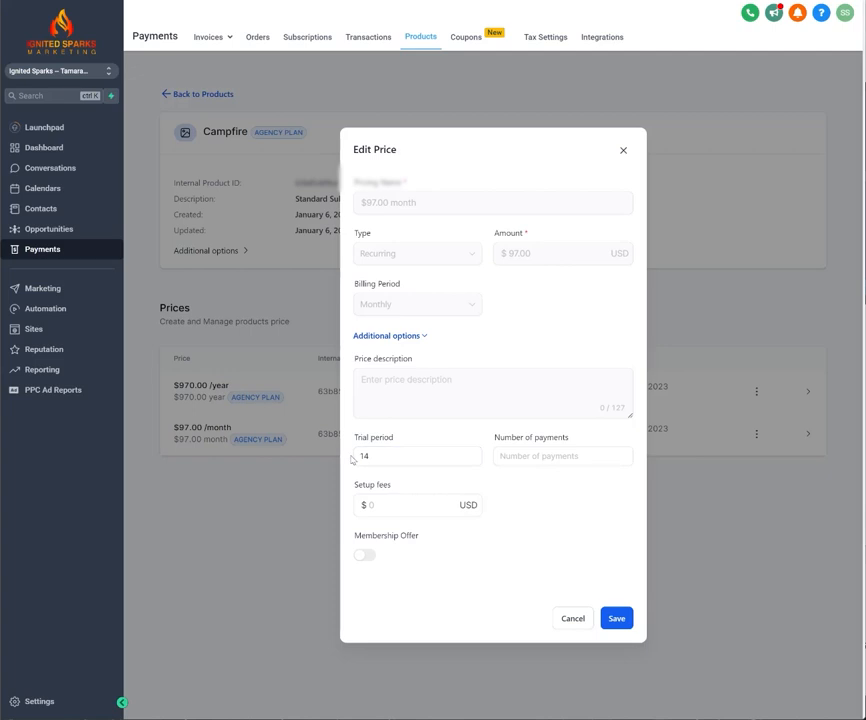
{"action": "left_click", "coordinate": [385, 511]}
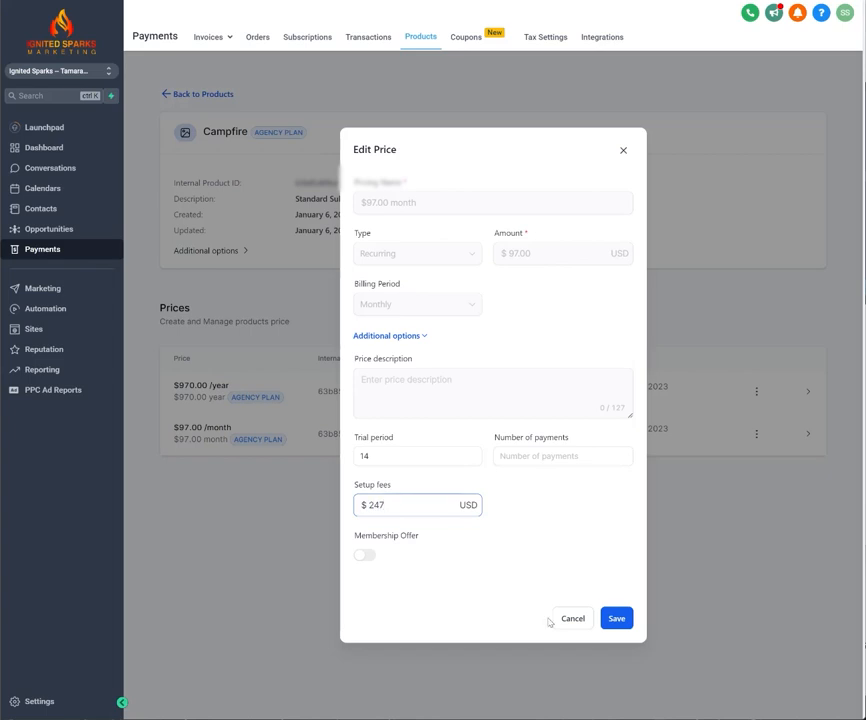
{"action": "left_click", "coordinate": [616, 619]}
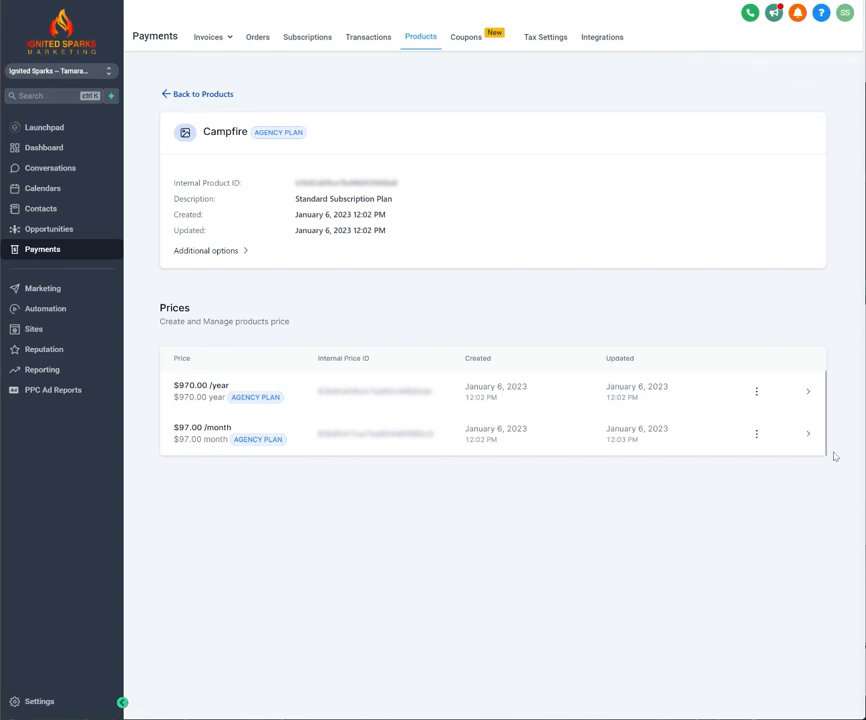
Check the trial period and setup fee of Campfire's yearly and monthly prices without changing them, and return to the products list.
{"action": "left_click", "coordinate": [756, 391]}
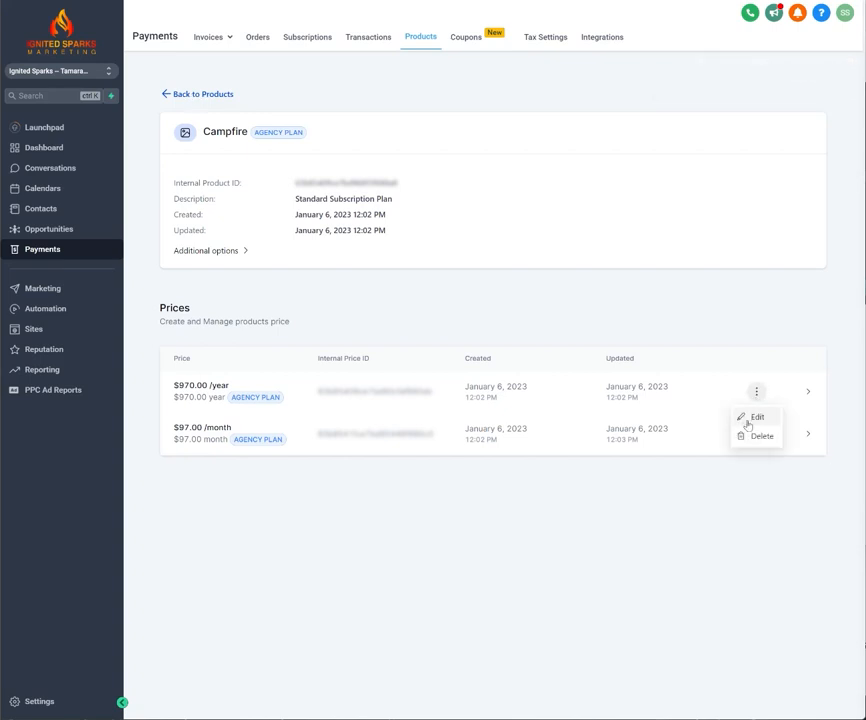
{"action": "left_click", "coordinate": [750, 417]}
{"action": "left_click", "coordinate": [414, 453]}
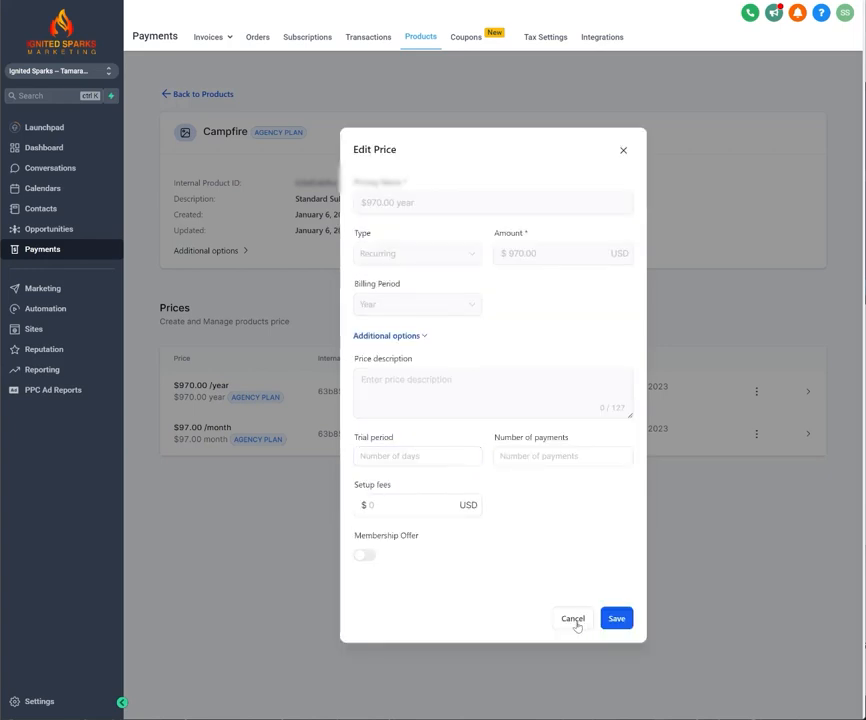
{"action": "left_click", "coordinate": [581, 622]}
{"action": "left_click", "coordinate": [756, 434]}
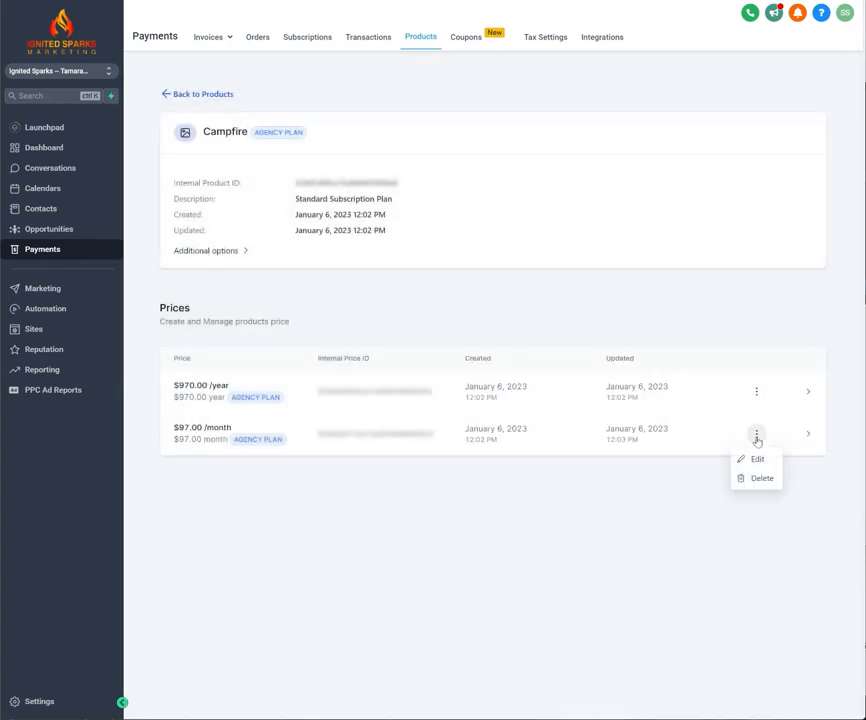
{"action": "left_click", "coordinate": [759, 459]}
{"action": "left_click", "coordinate": [404, 453]}
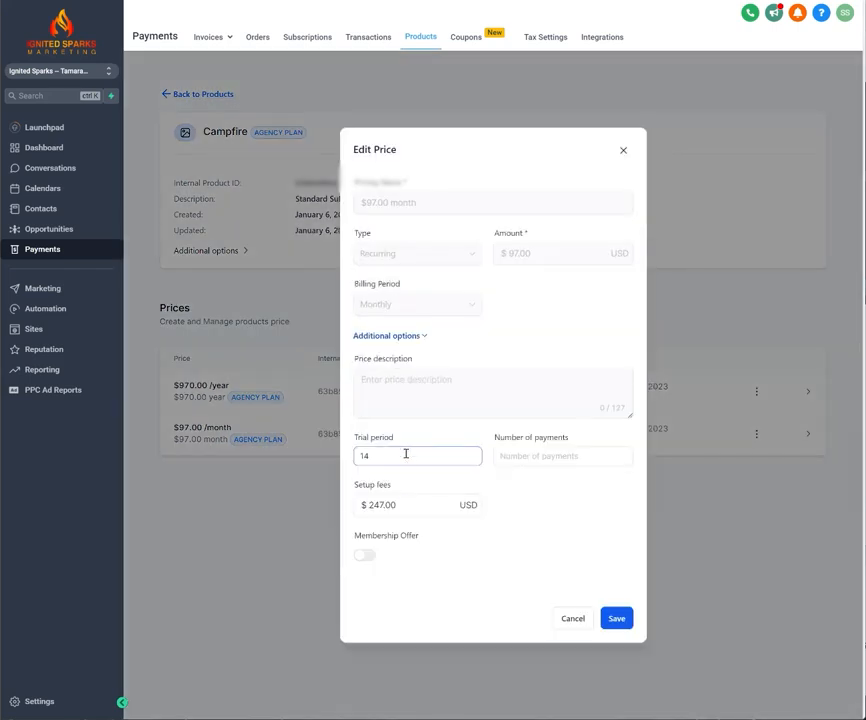
{"action": "left_click", "coordinate": [571, 620]}
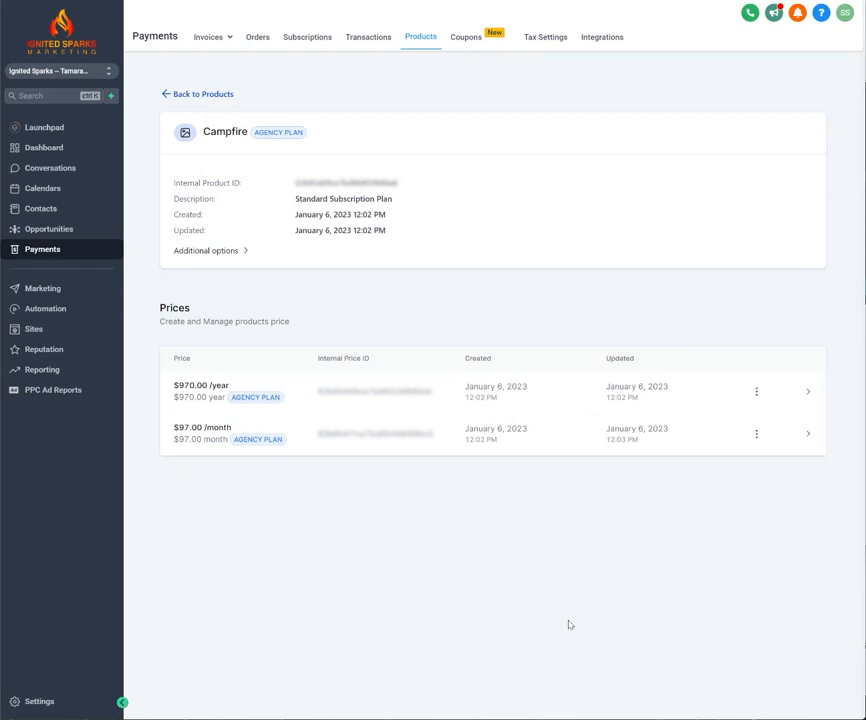
{"action": "left_click", "coordinate": [206, 97]}
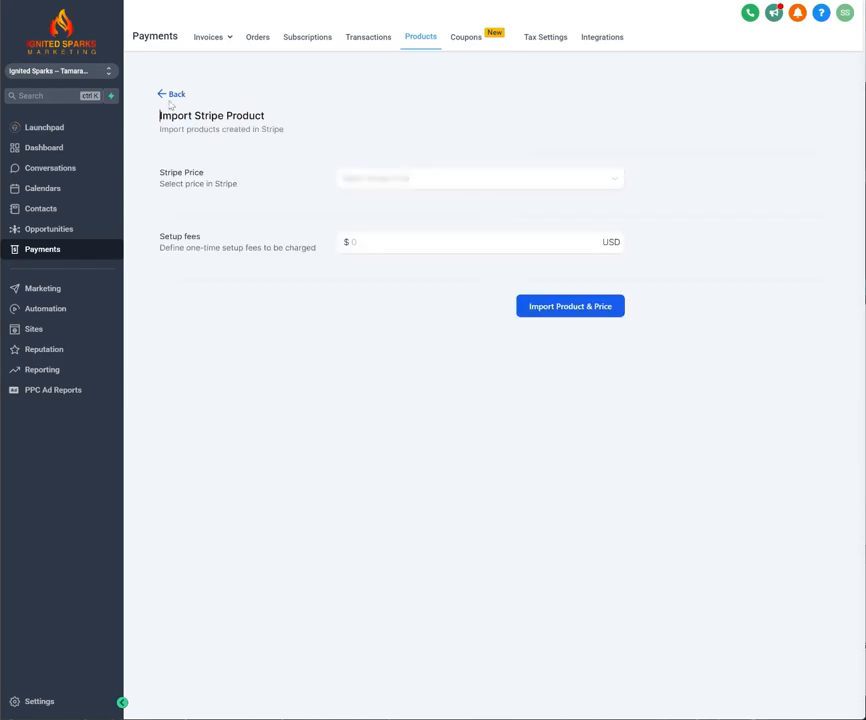
{"action": "left_click", "coordinate": [175, 94]}
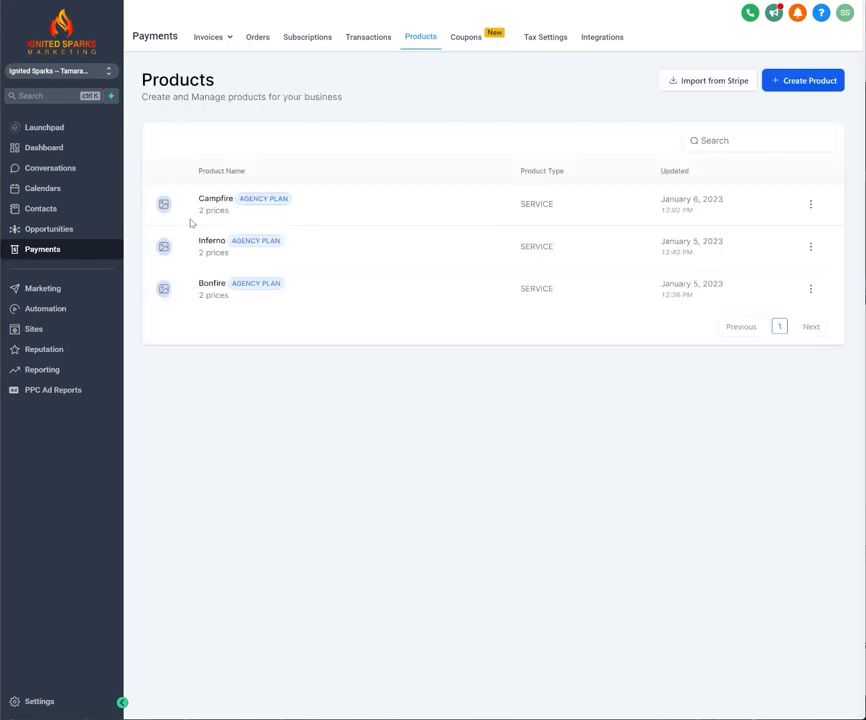